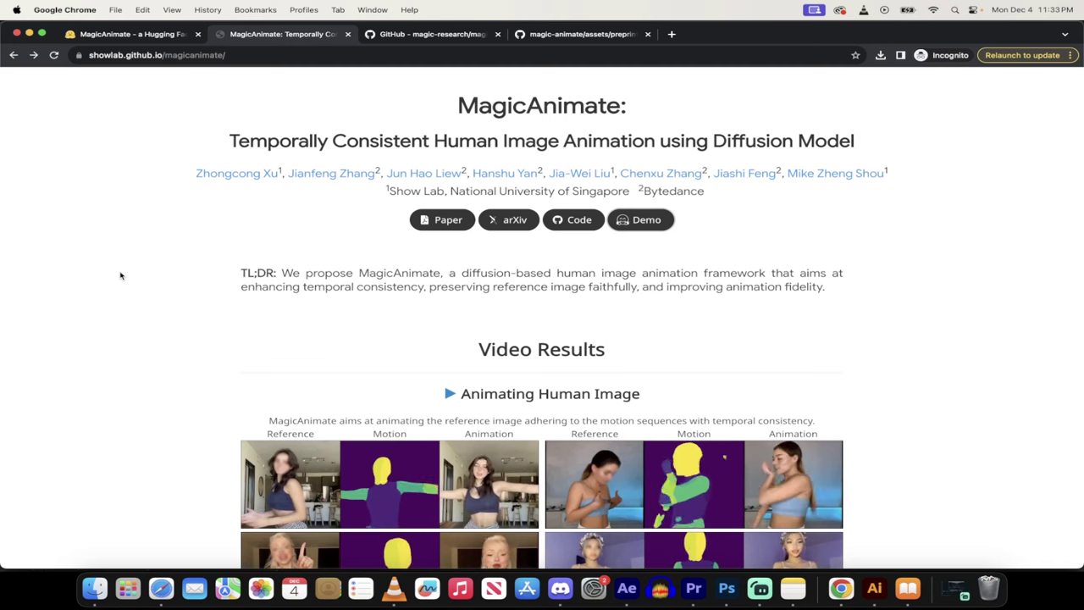
# Step: Scroll through the project page's Cross-ID, Unseen Domain and T2I diffusion example results
pyautogui.scroll(-1, 67, 322)
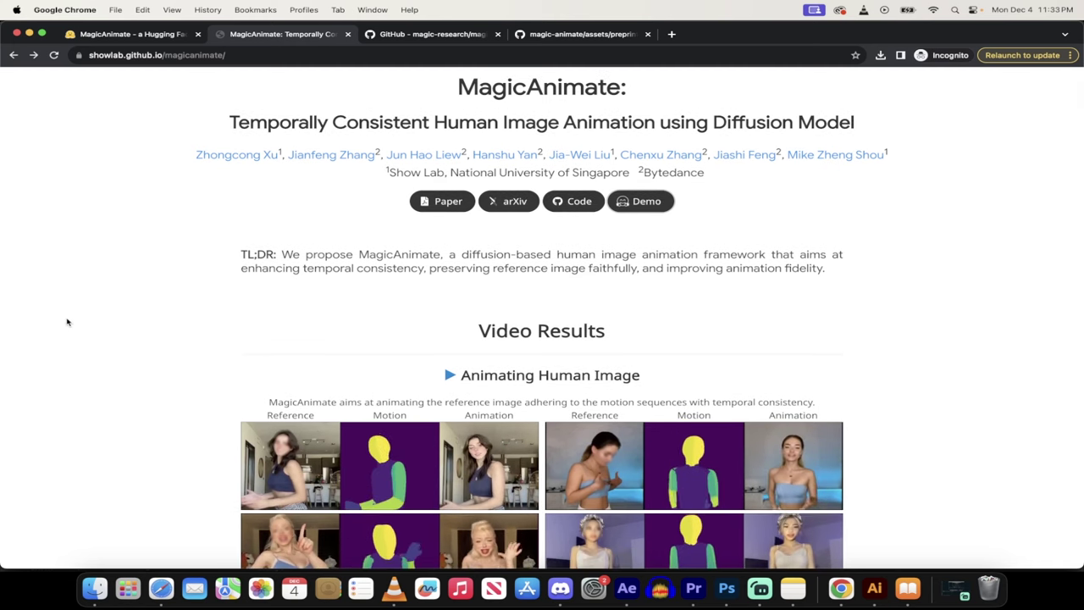
pyautogui.scroll(1, 67, 322)
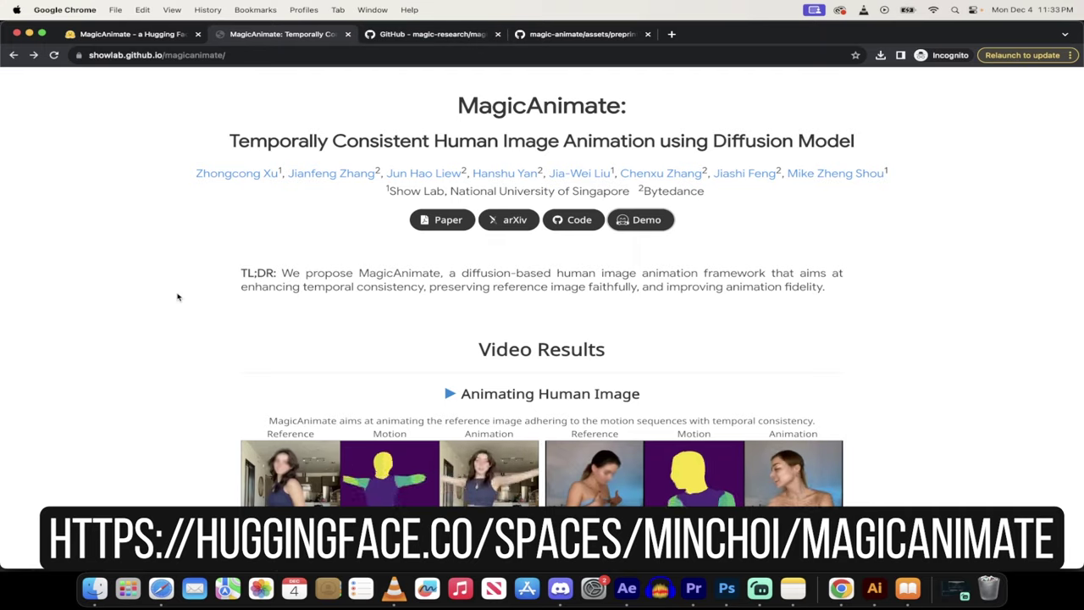
pyautogui.scroll(-5, 178, 297)
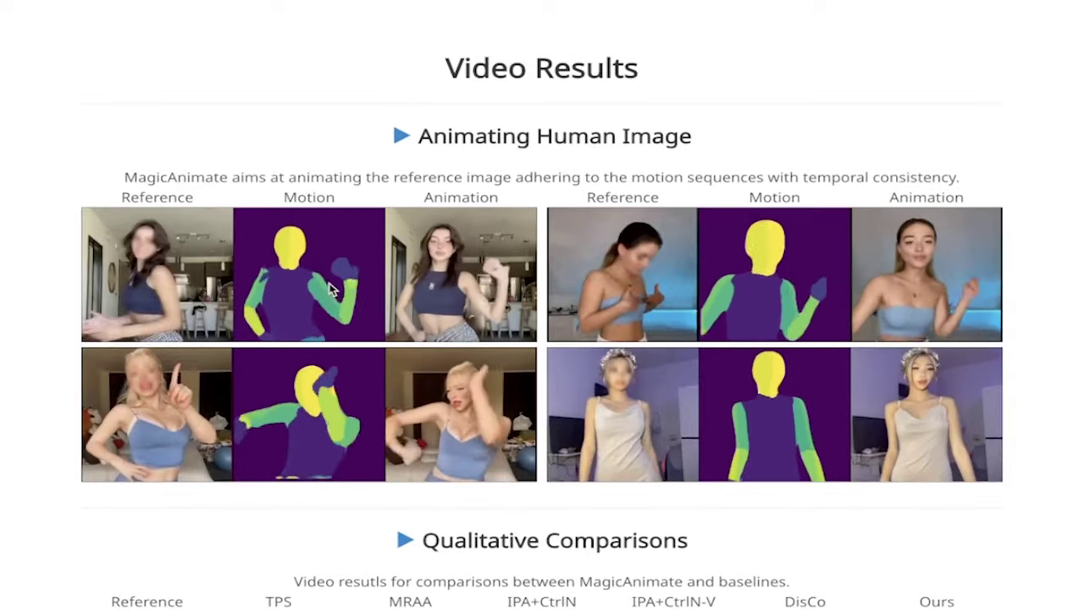
pyautogui.scroll(-1, 296, 322)
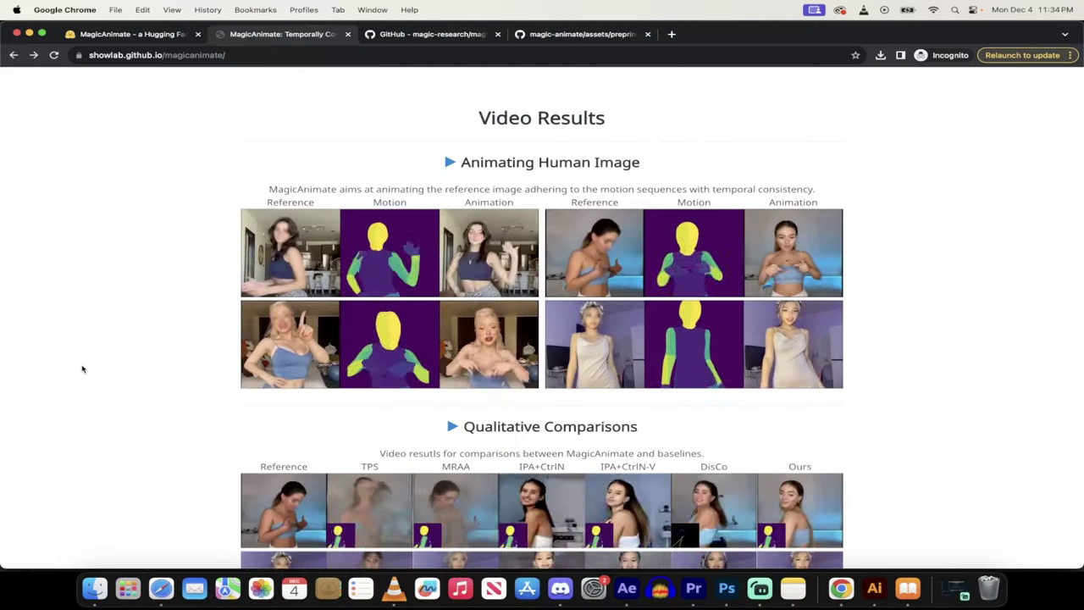
pyautogui.scroll(-2, 265, 337)
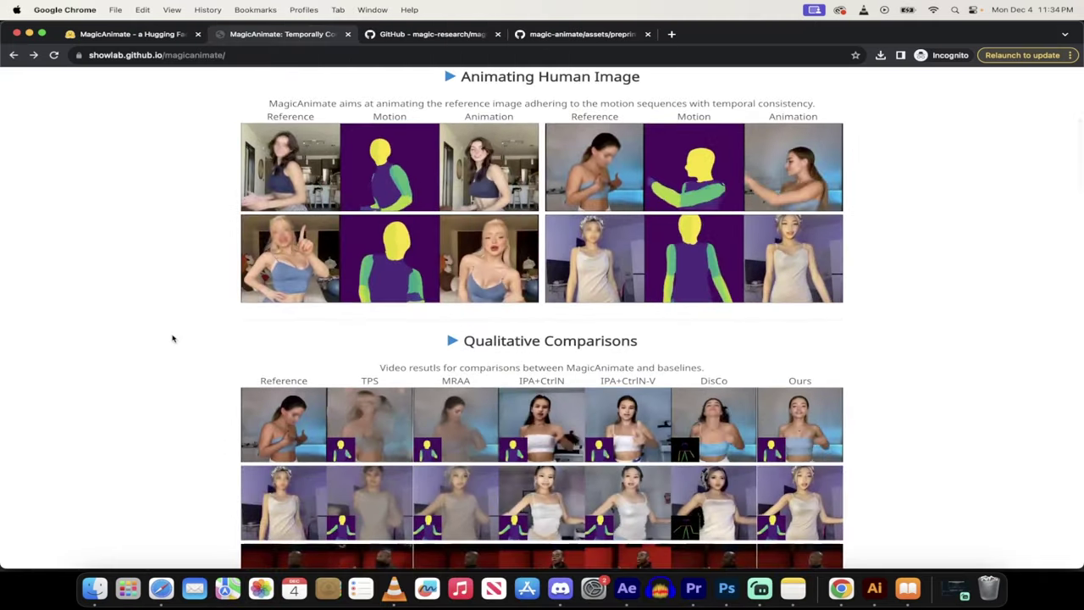
pyautogui.scroll(2, 172, 337)
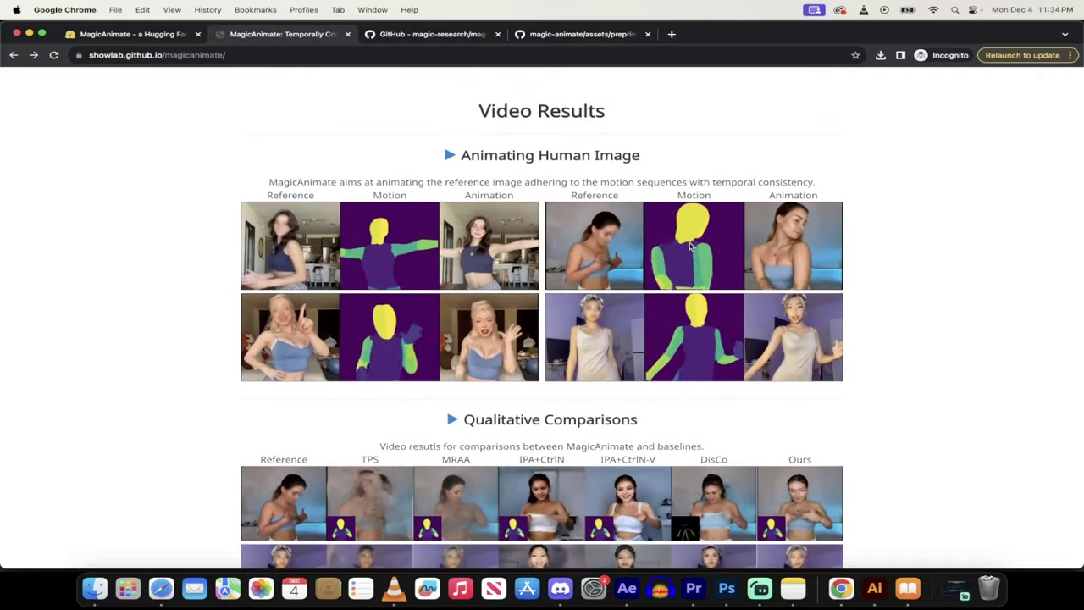
pyautogui.scroll(-5, 906, 383)
pyautogui.scroll(-9, 905, 386)
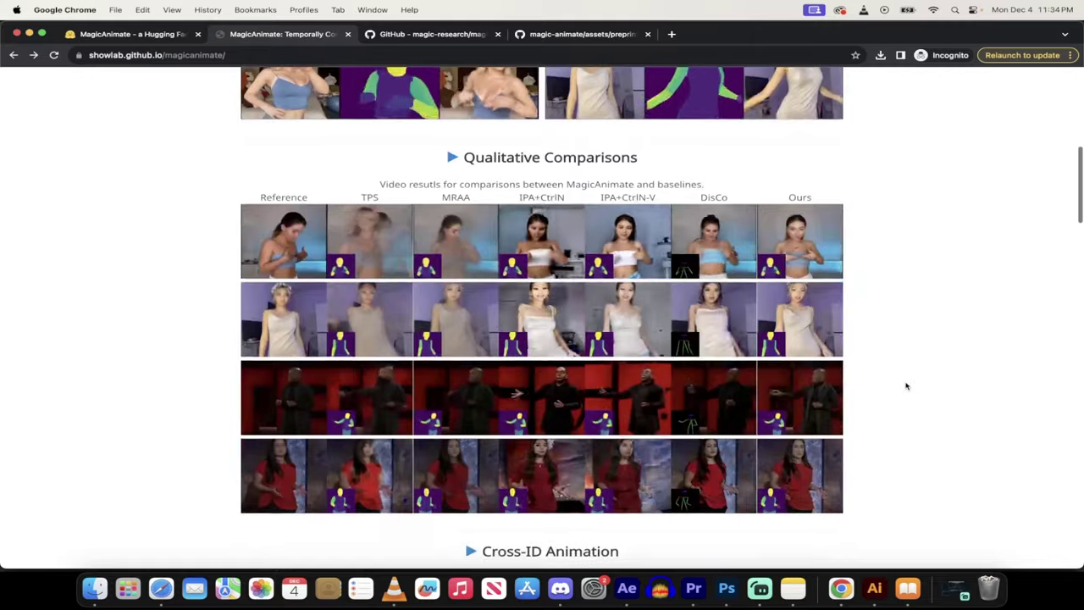
pyautogui.scroll(-3, 905, 387)
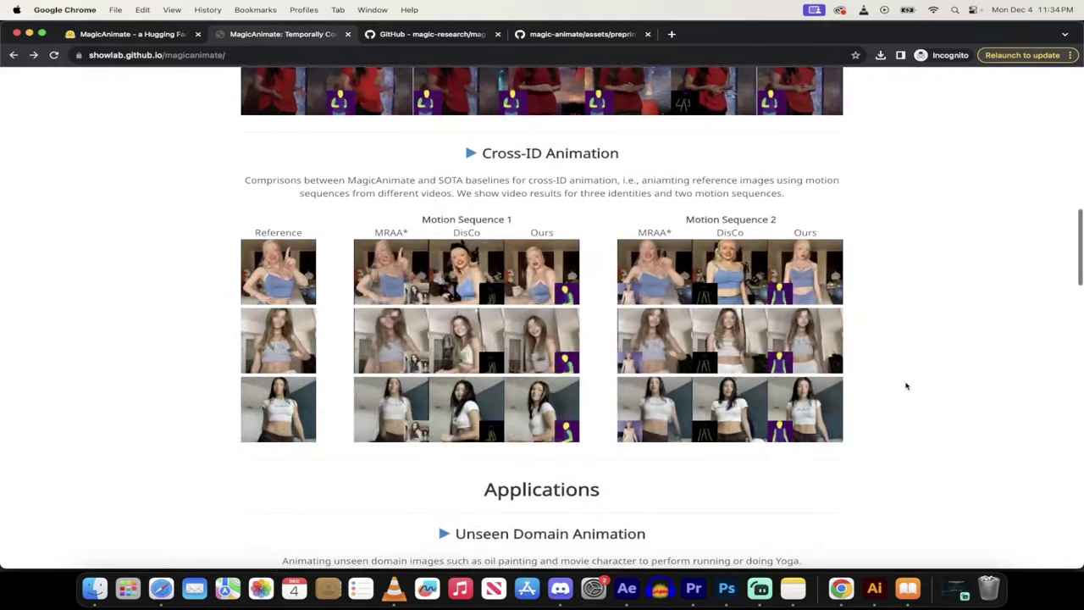
pyautogui.scroll(-9, 525, 390)
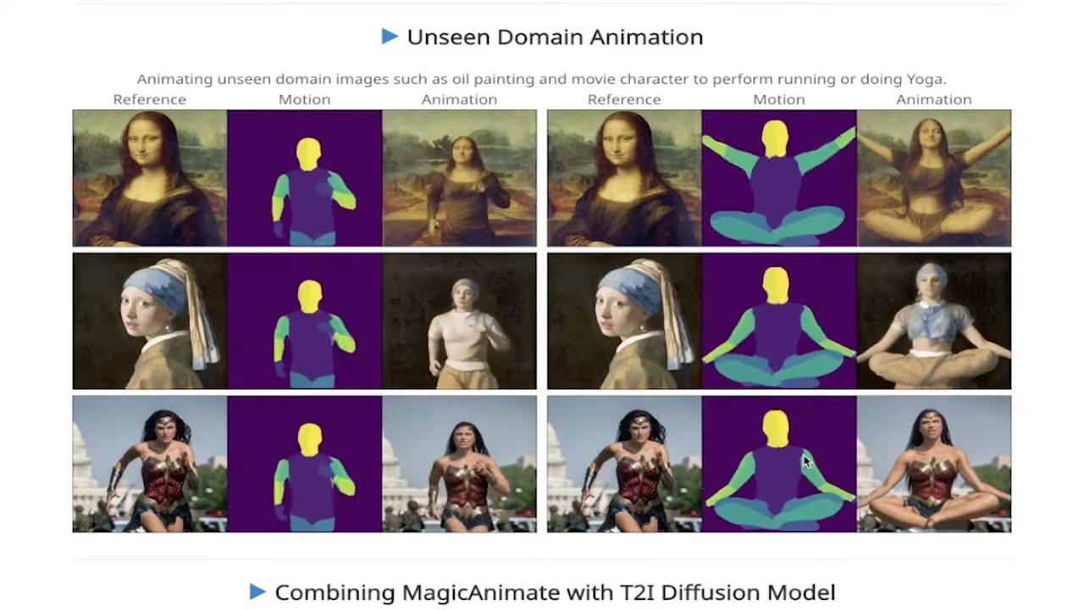
pyautogui.scroll(-4, 310, 479)
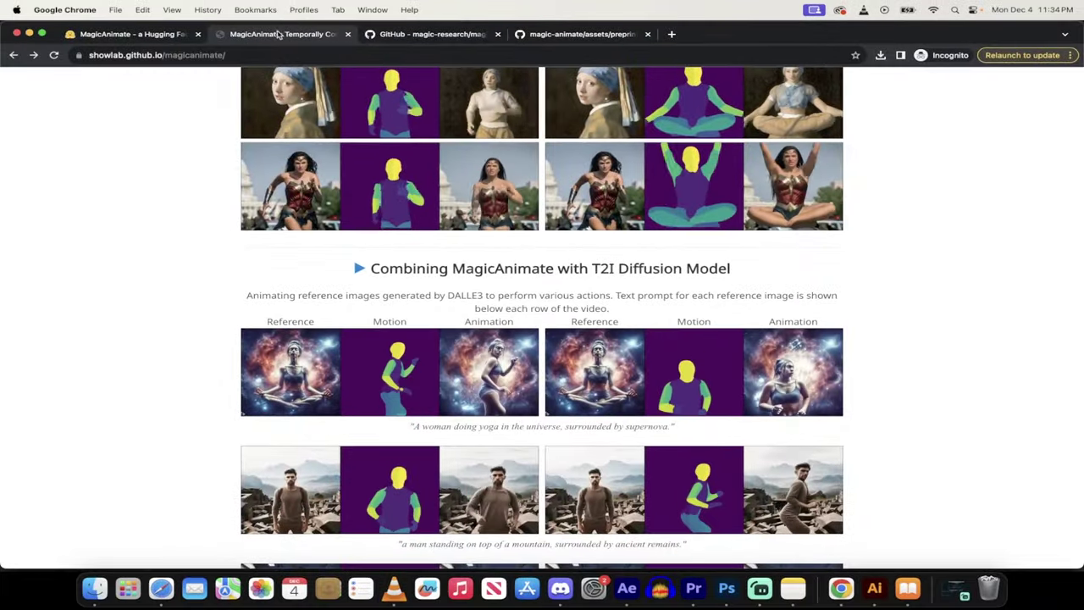
# Step: In the Hugging Face demo, play the sample motion sequence and animate the reference photo
pyautogui.click(127, 34)
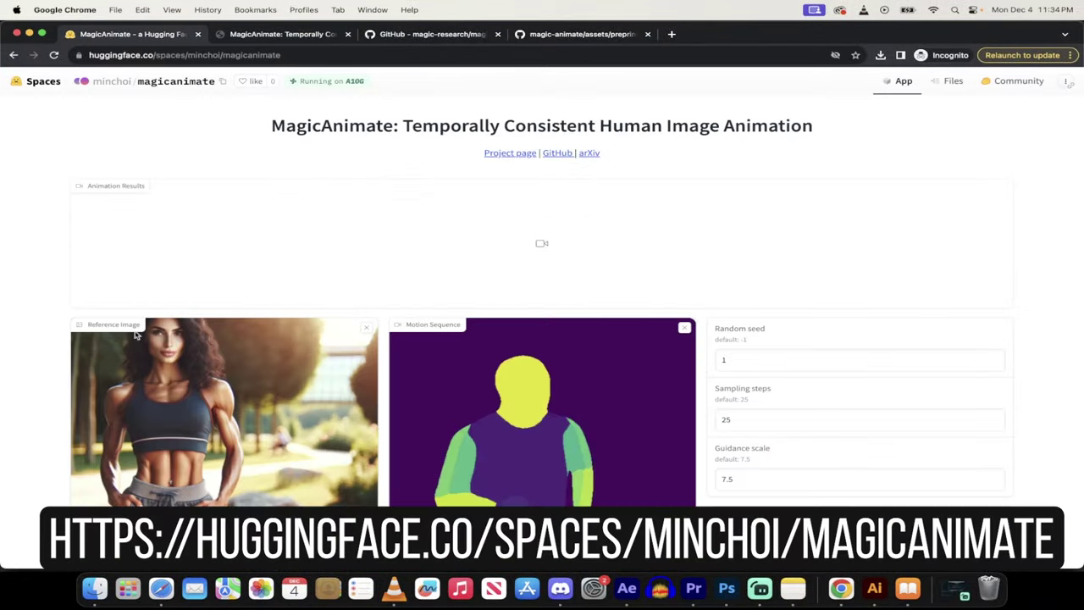
pyautogui.scroll(-3, 28, 404)
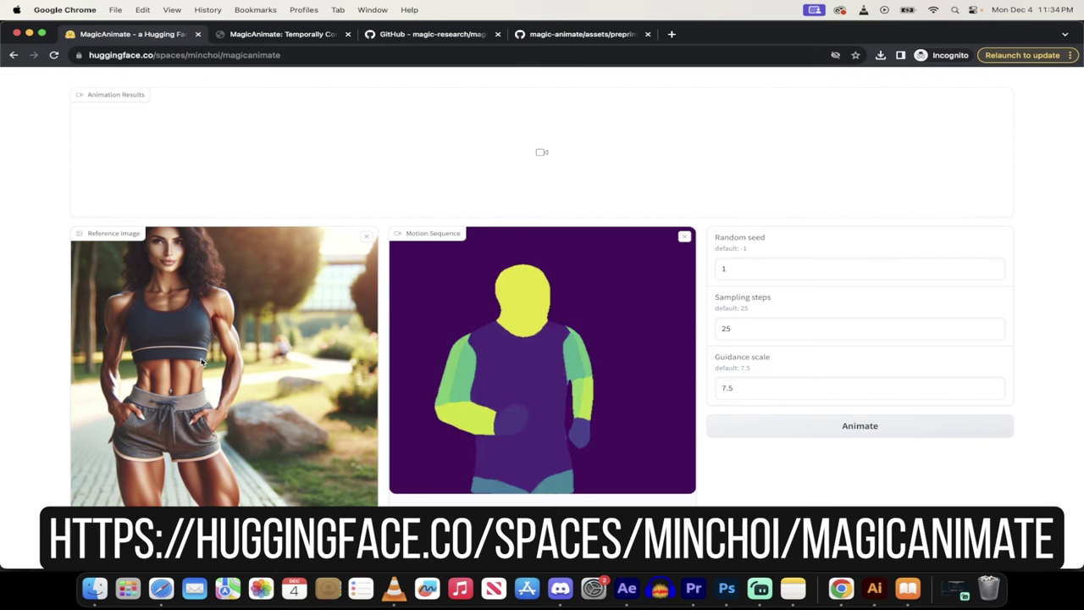
pyautogui.scroll(-1, 239, 383)
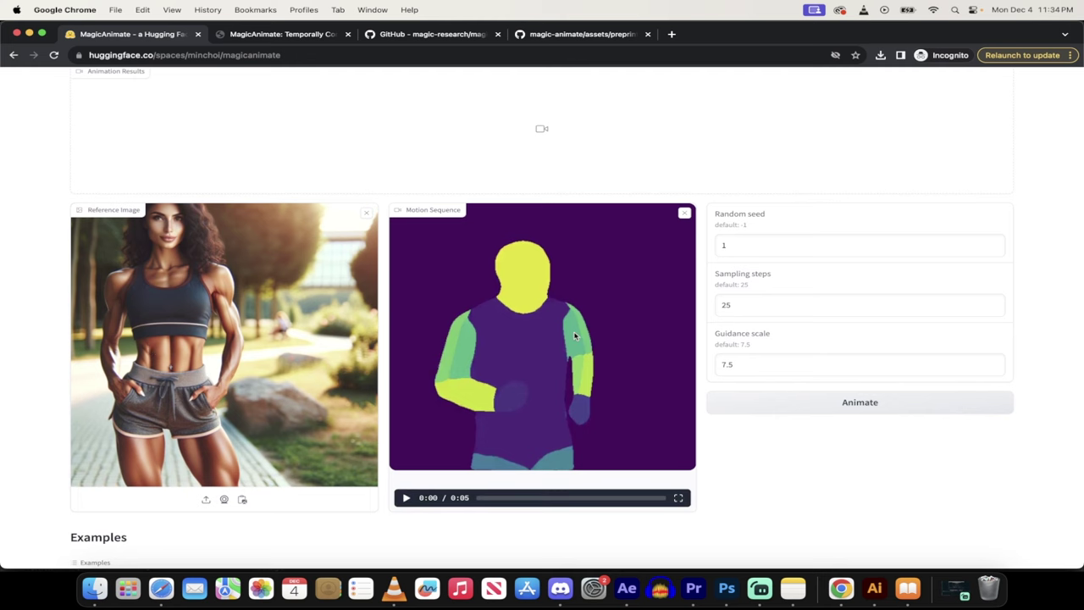
pyautogui.click(409, 498)
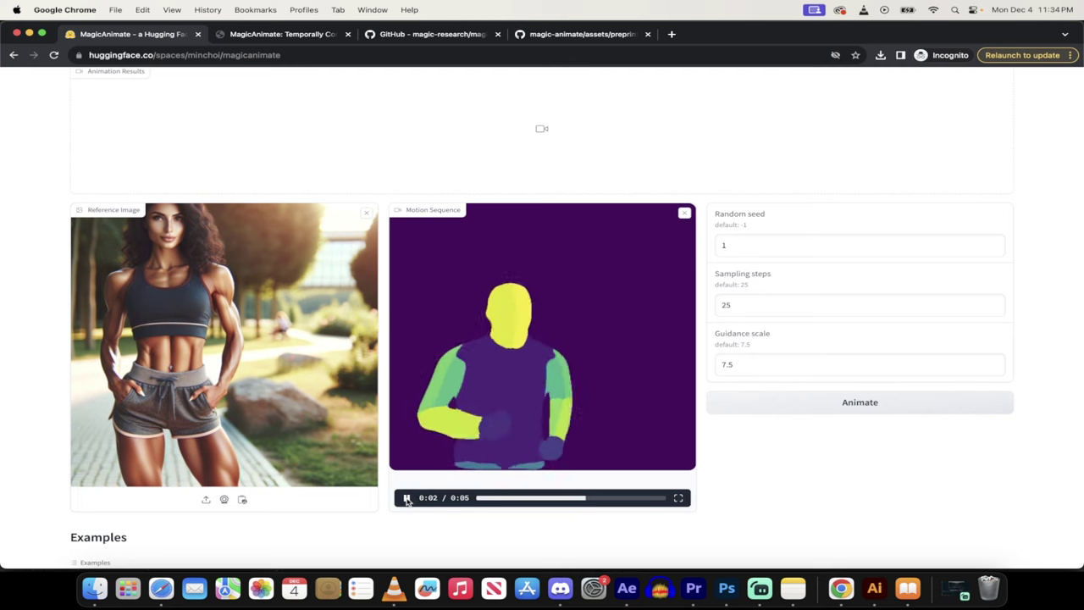
pyautogui.click(781, 412)
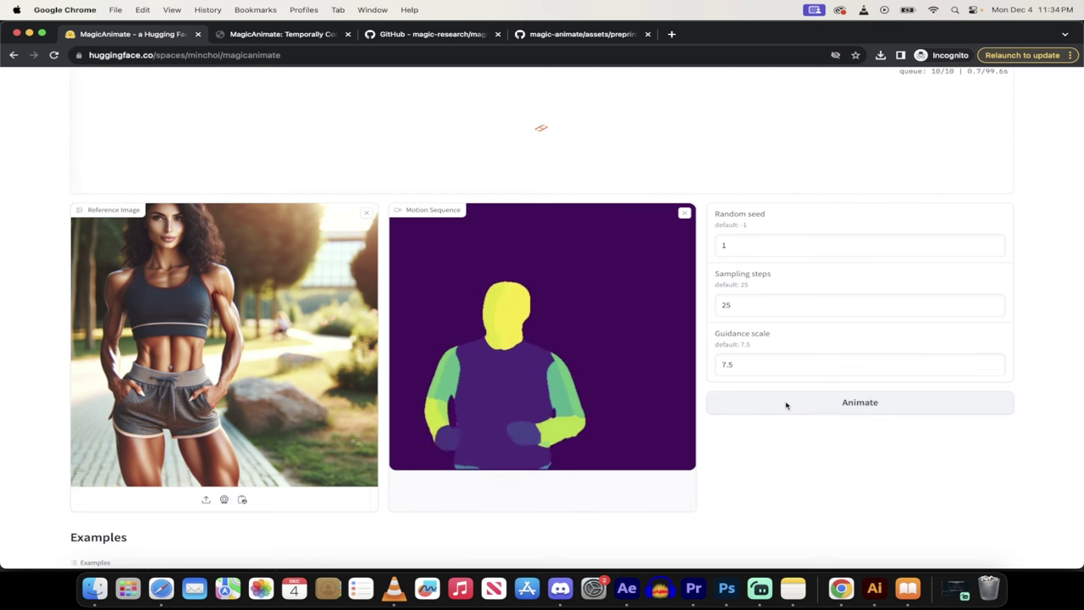
# Step: Review the loaded reference image, motion sequence and Examples table while the job waits in queue
pyautogui.scroll(3, 716, 186)
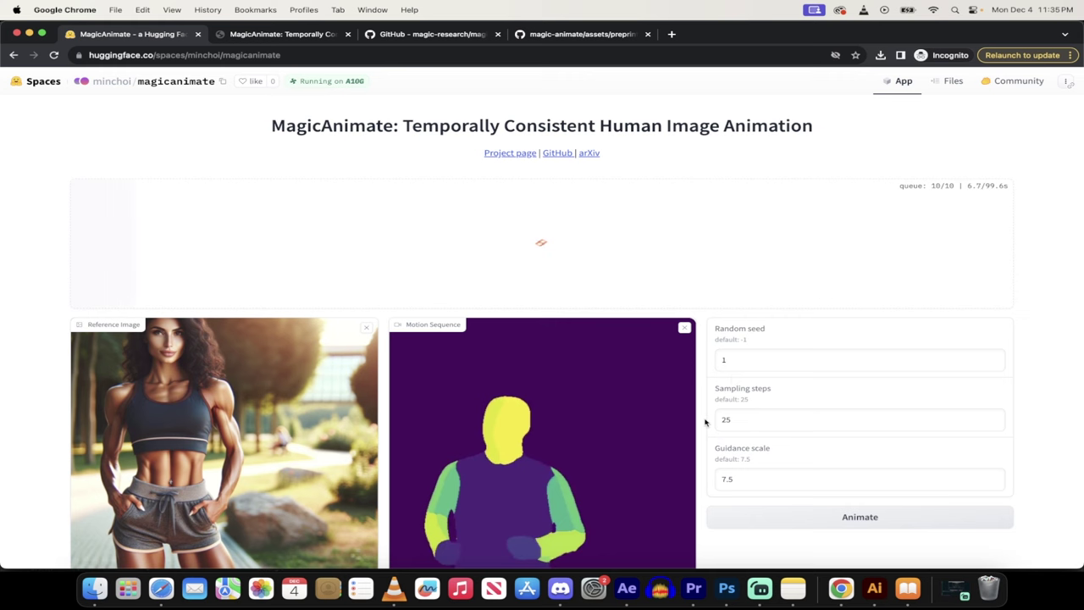
pyautogui.scroll(-4, 705, 422)
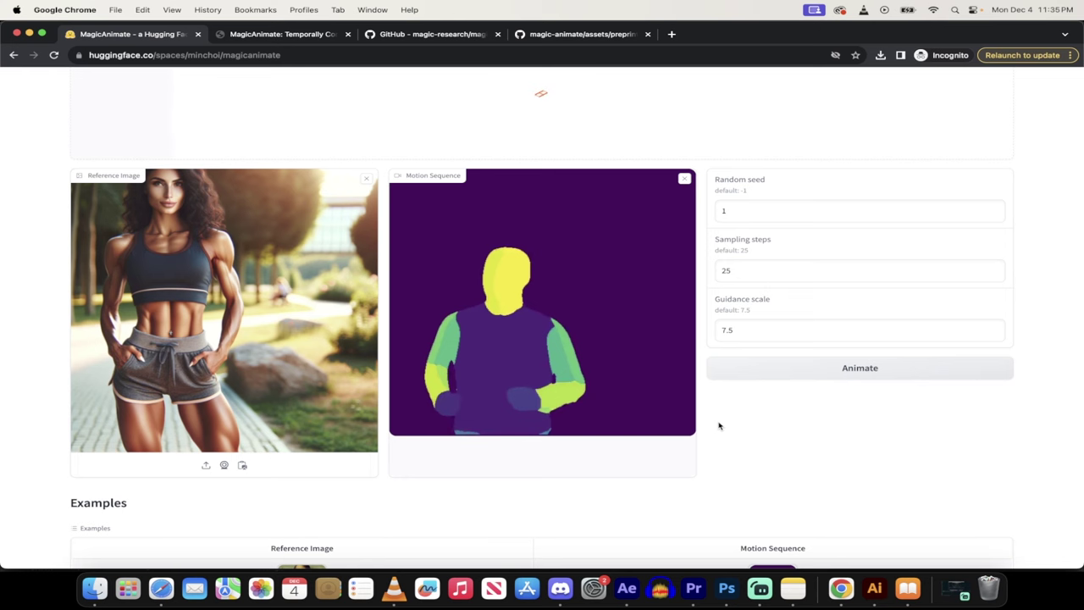
pyautogui.scroll(-2, 718, 426)
pyautogui.scroll(-1, 63, 414)
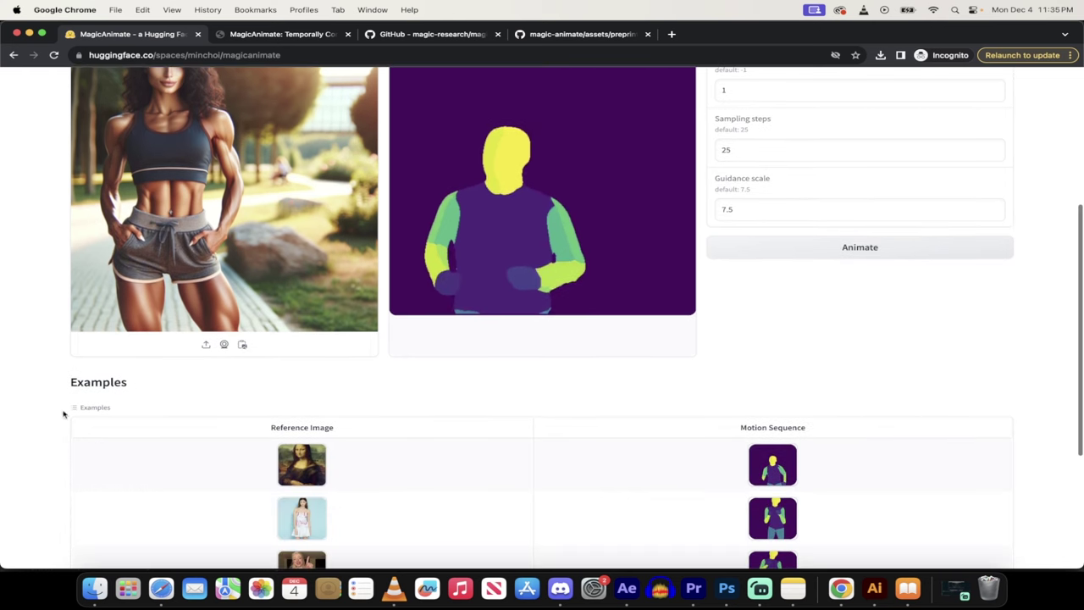
pyautogui.scroll(-5, 496, 389)
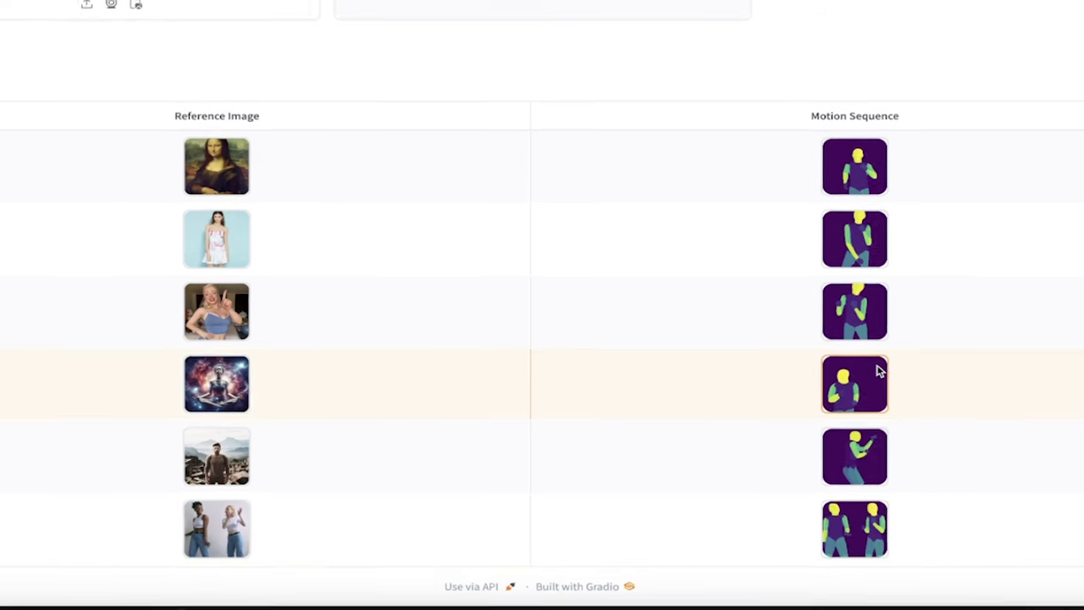
pyautogui.scroll(6, 799, 399)
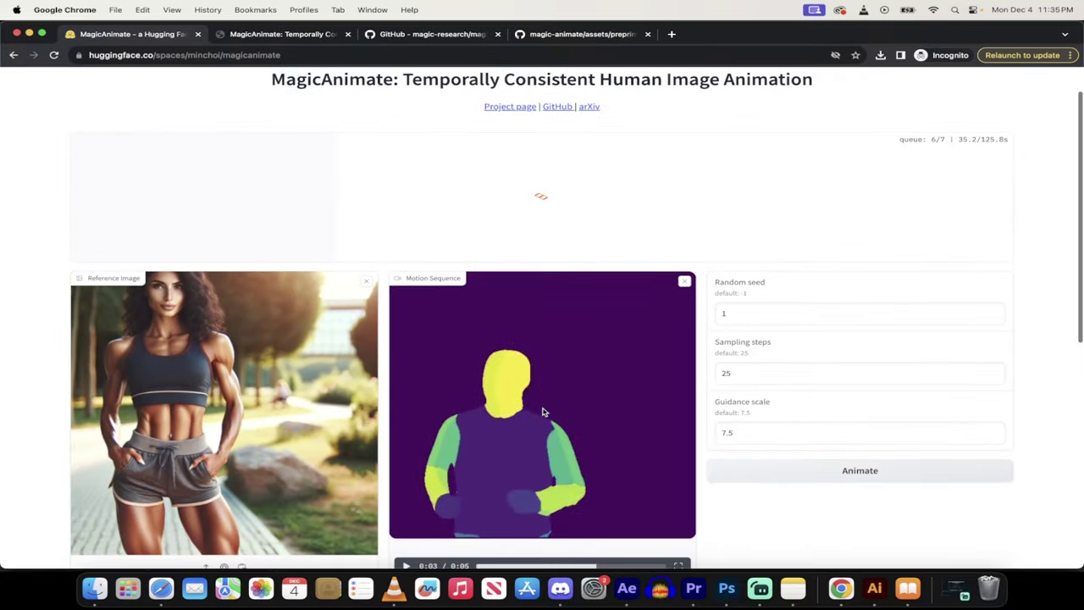
pyautogui.scroll(-3, 543, 412)
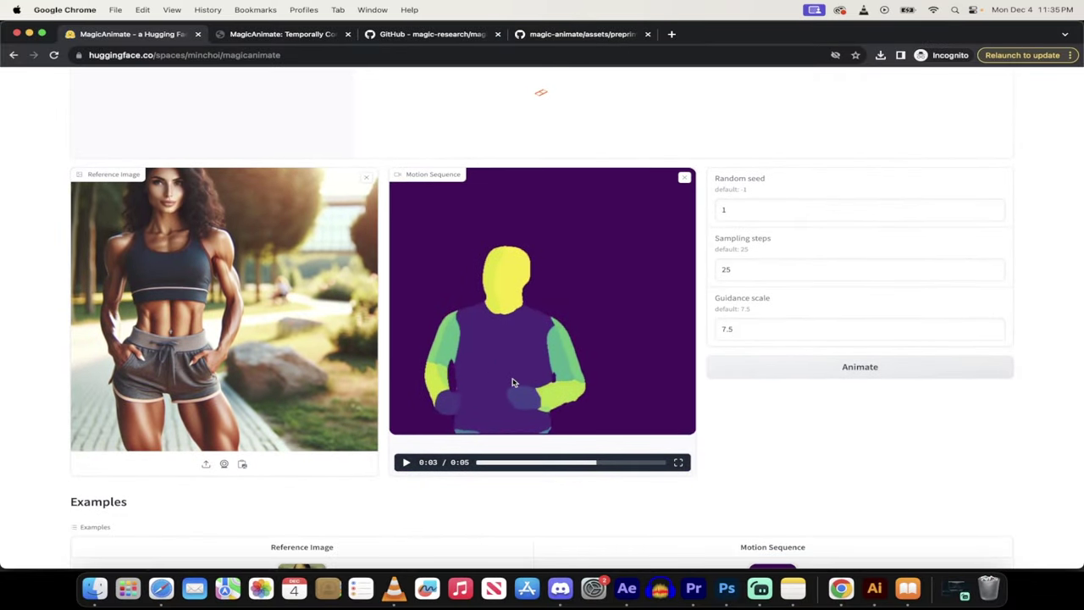
pyautogui.scroll(4, 512, 382)
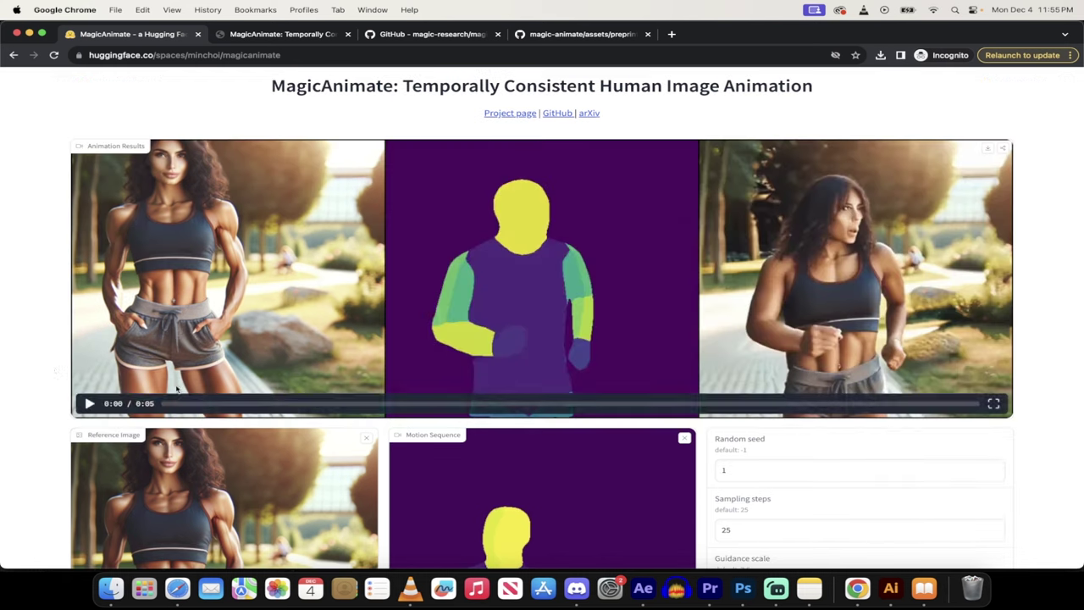
# Step: Play the finished Animation Results video
pyautogui.scroll(1, 51, 368)
pyautogui.scroll(-1, 106, 334)
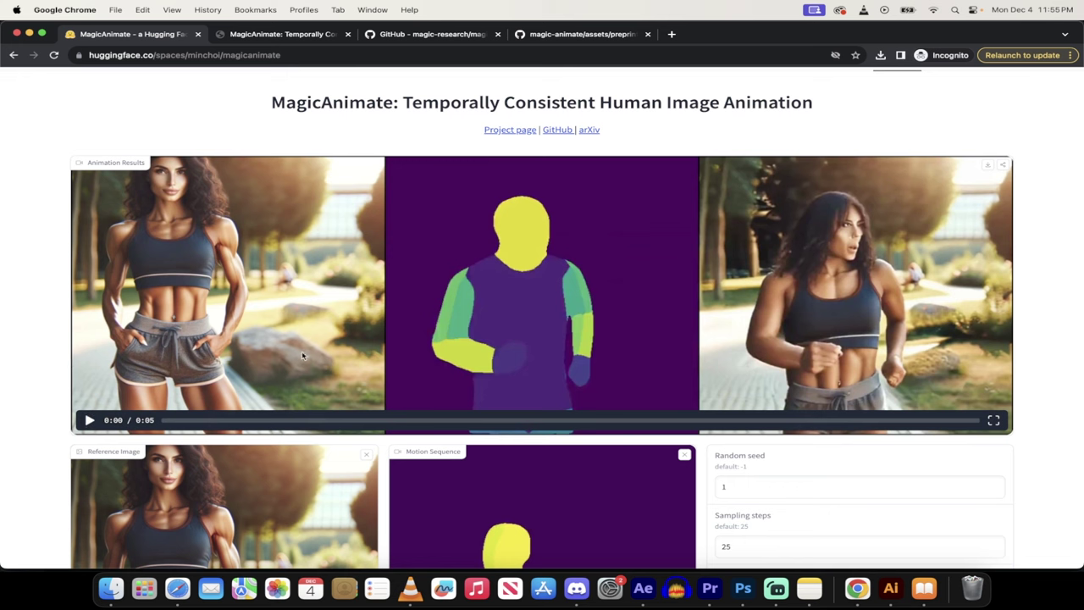
pyautogui.click(90, 420)
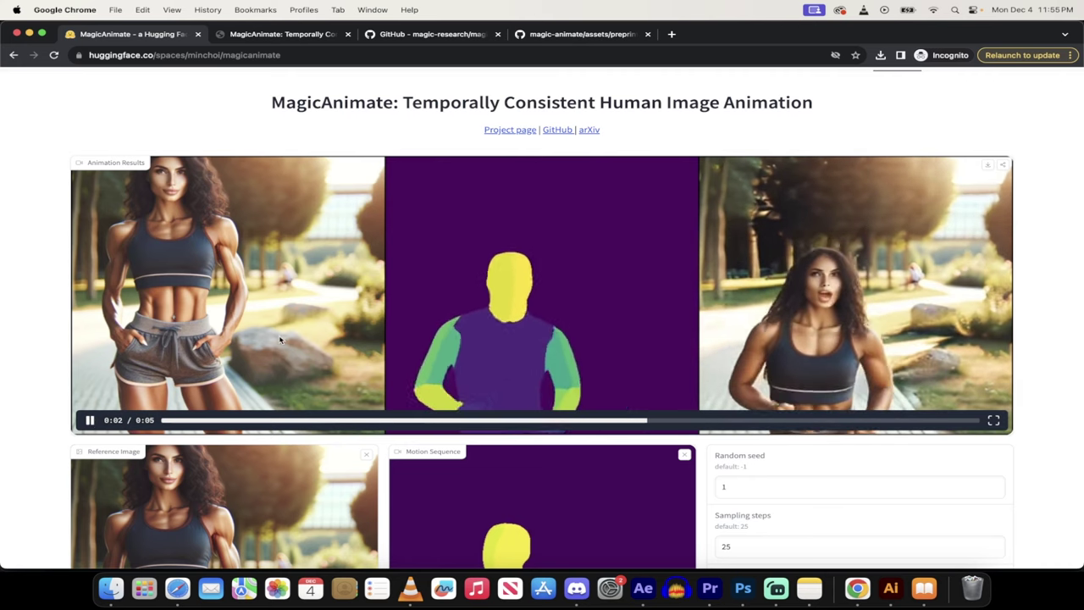
# Step: Replay the animation from the start and review the side-by-side panels
pyautogui.scroll(1, 280, 340)
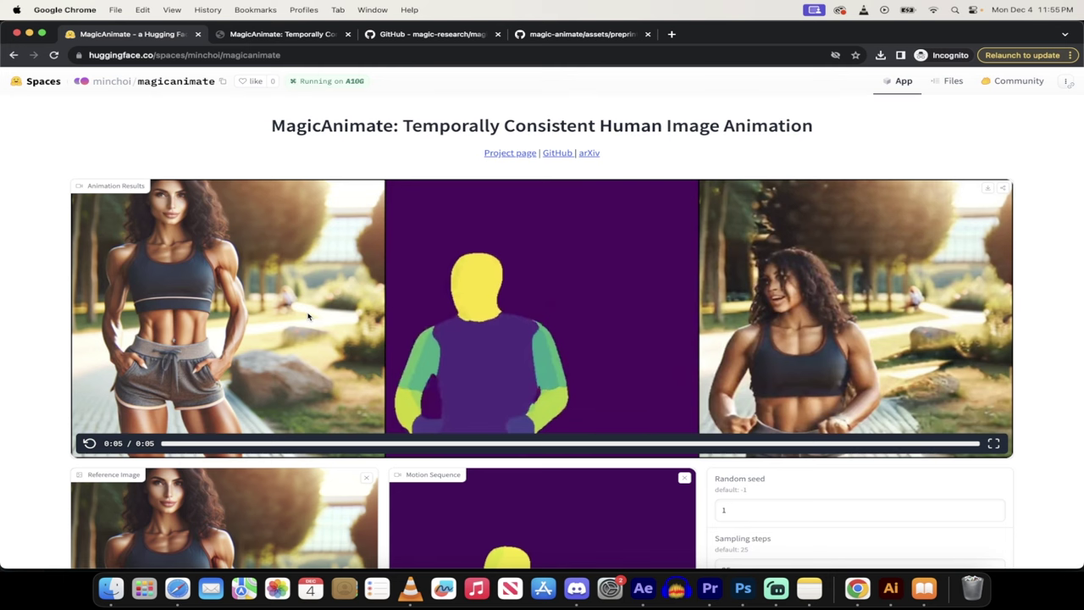
pyautogui.click(91, 447)
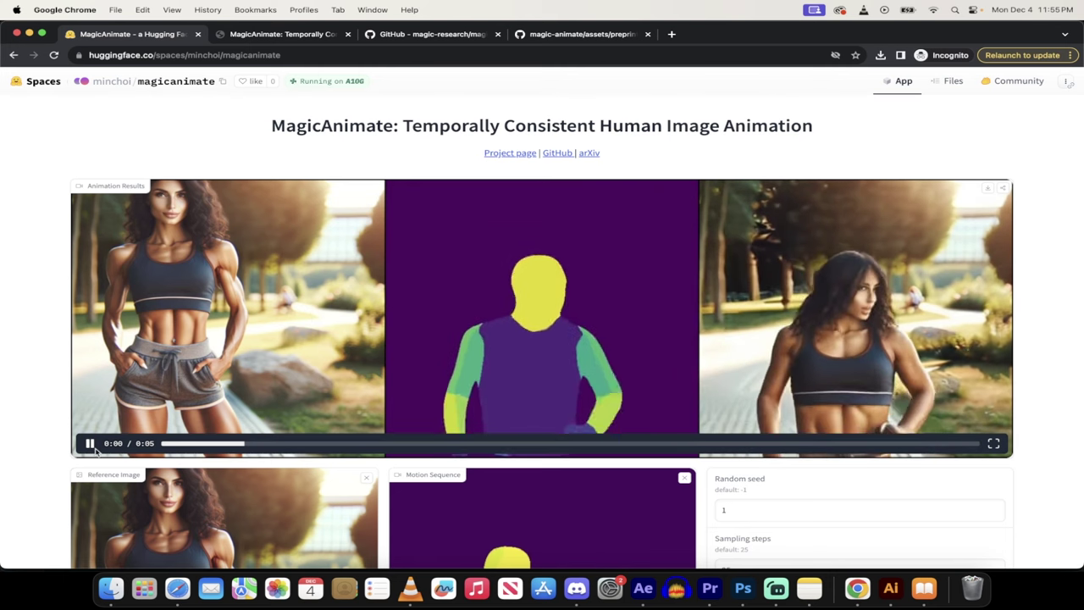
pyautogui.scroll(-1, 21, 417)
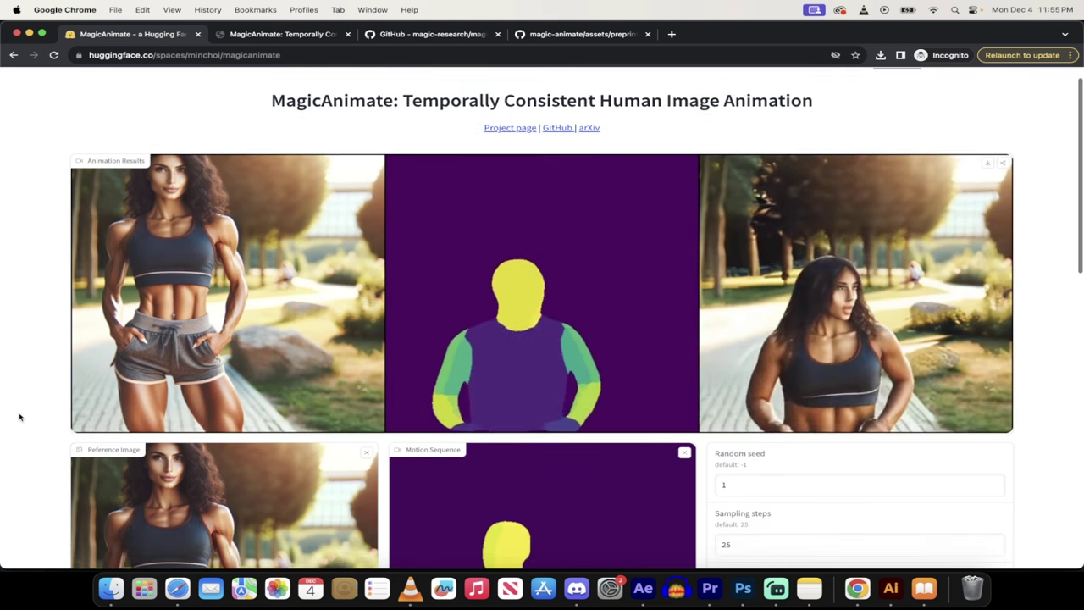
pyautogui.scroll(-5, 20, 417)
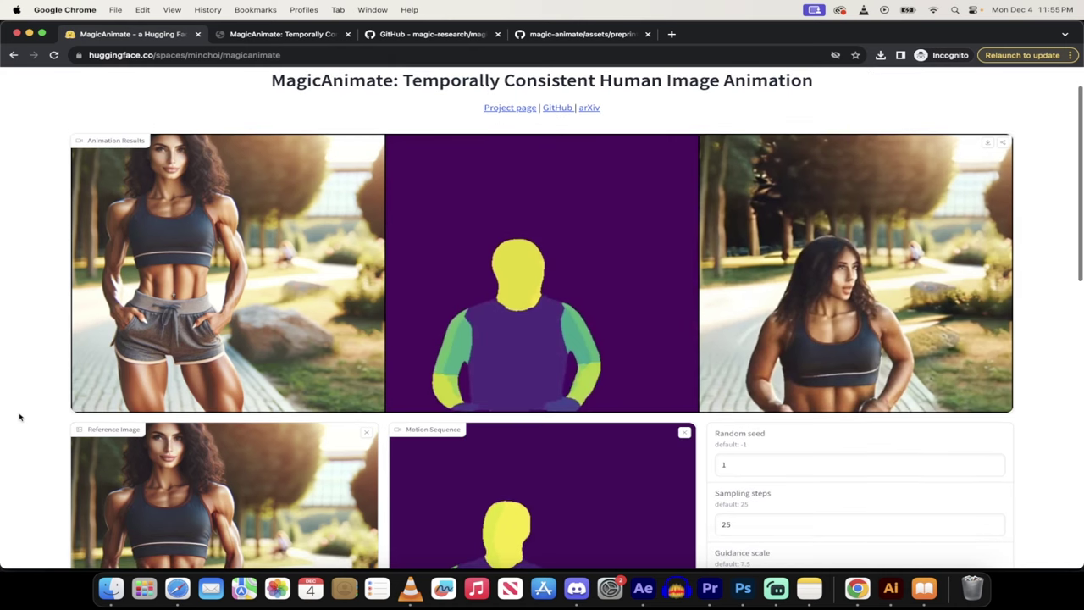
pyautogui.scroll(-4, 21, 417)
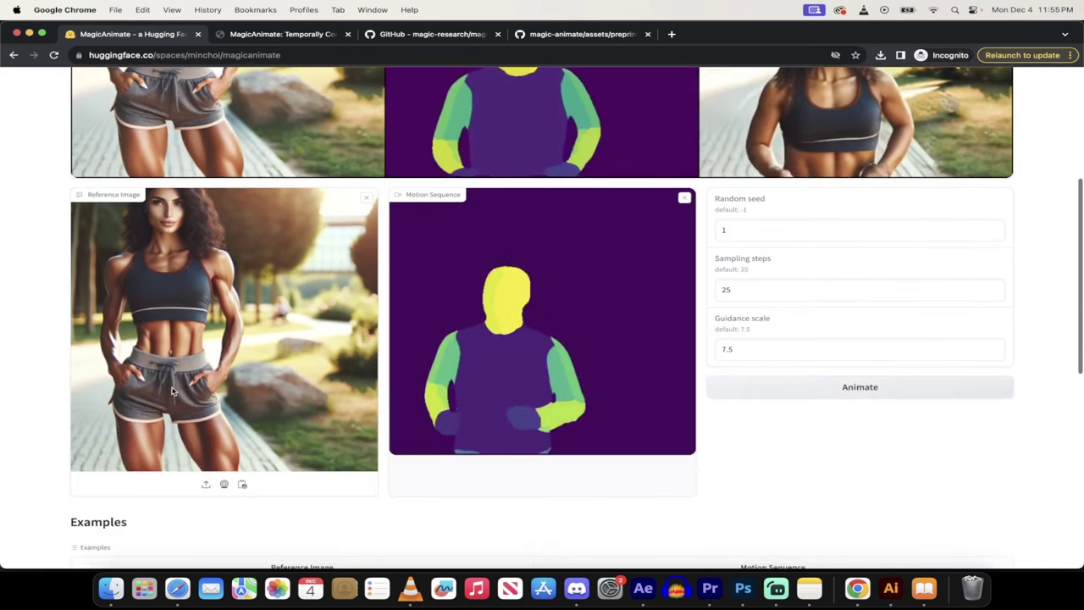
pyautogui.scroll(10, 3, 349)
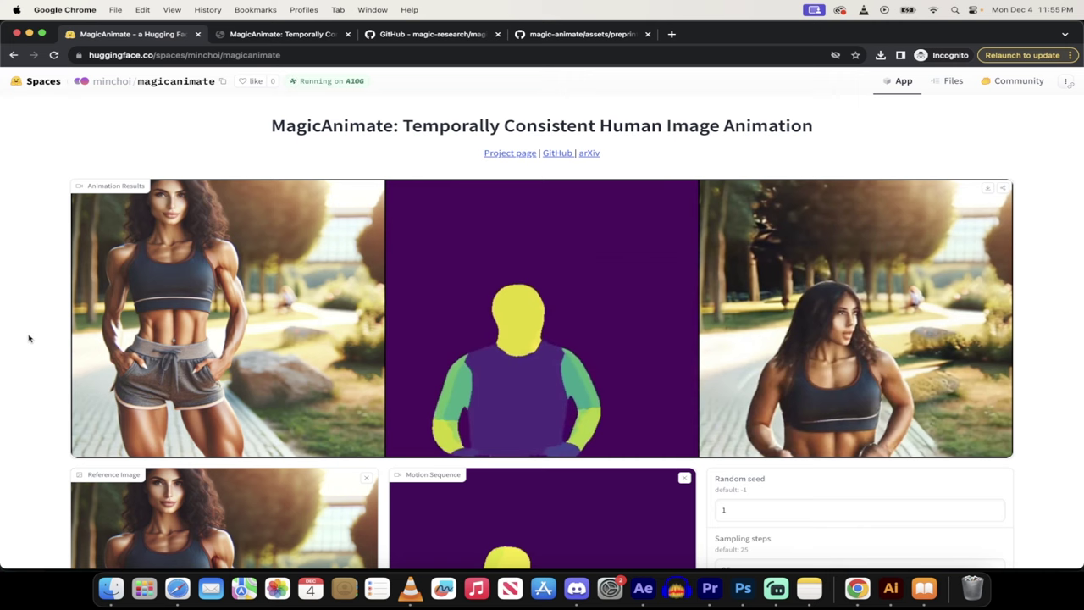
# Step: Go via the project page and GitHub repo tabs to the MagicAnimate.pdf abstract
pyautogui.click(282, 39)
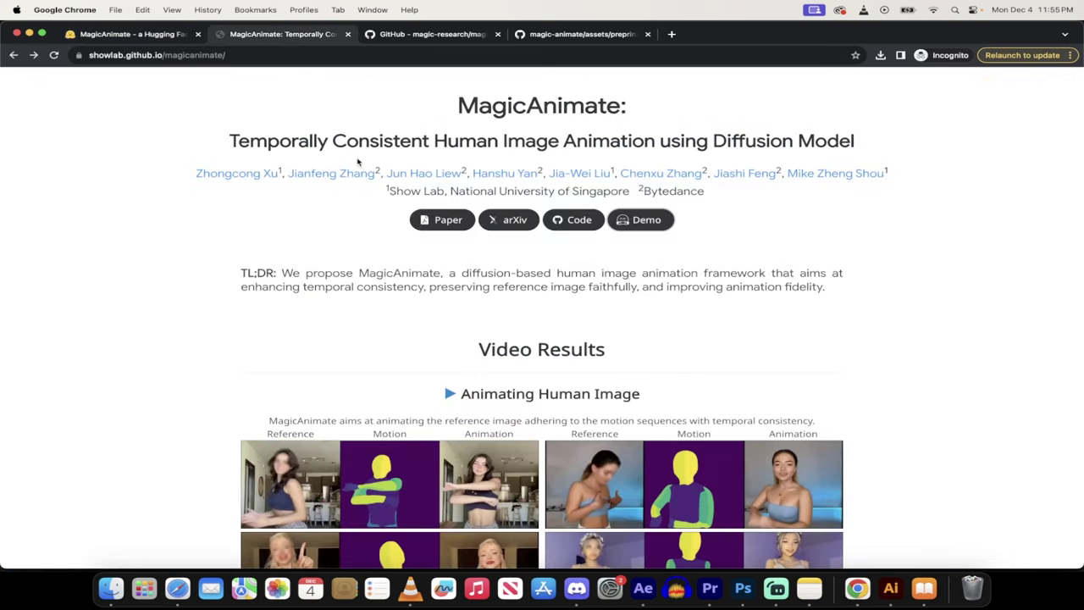
pyautogui.click(413, 38)
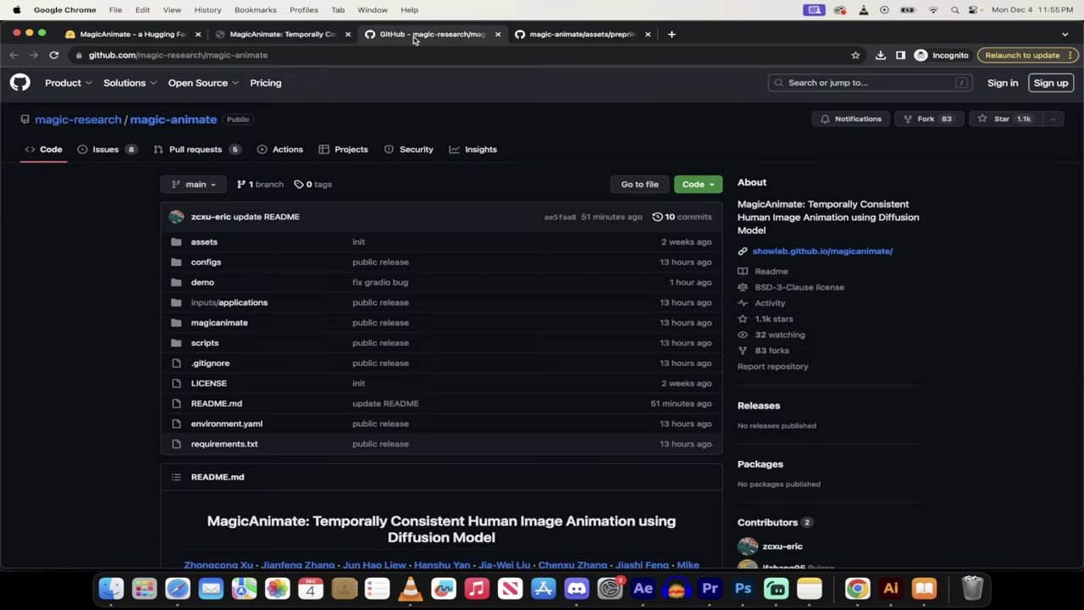
pyautogui.click(582, 38)
pyautogui.scroll(10, 546, 404)
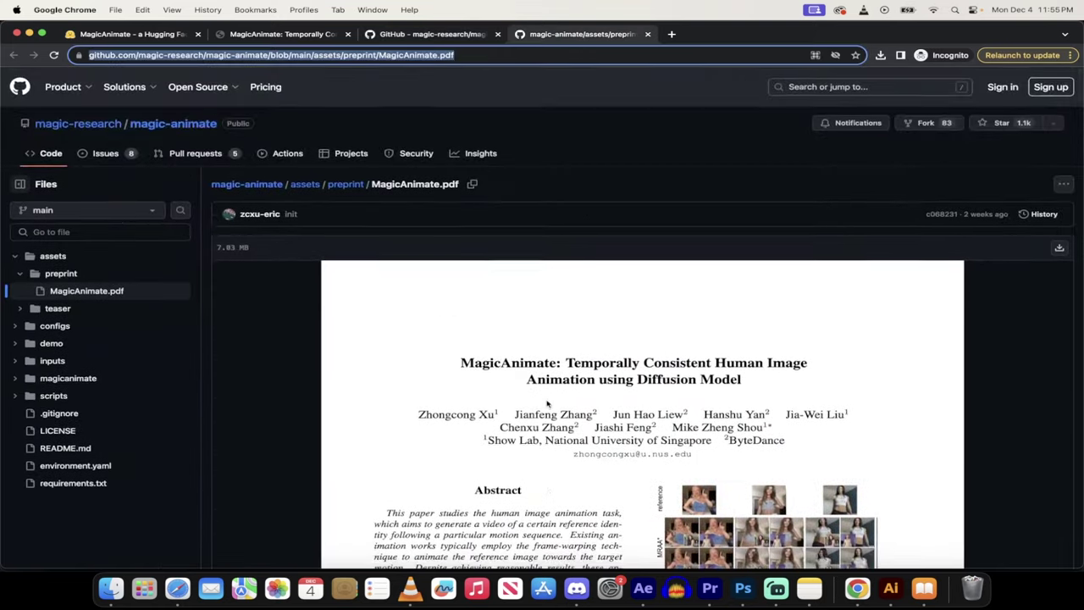
pyautogui.scroll(-2, 546, 404)
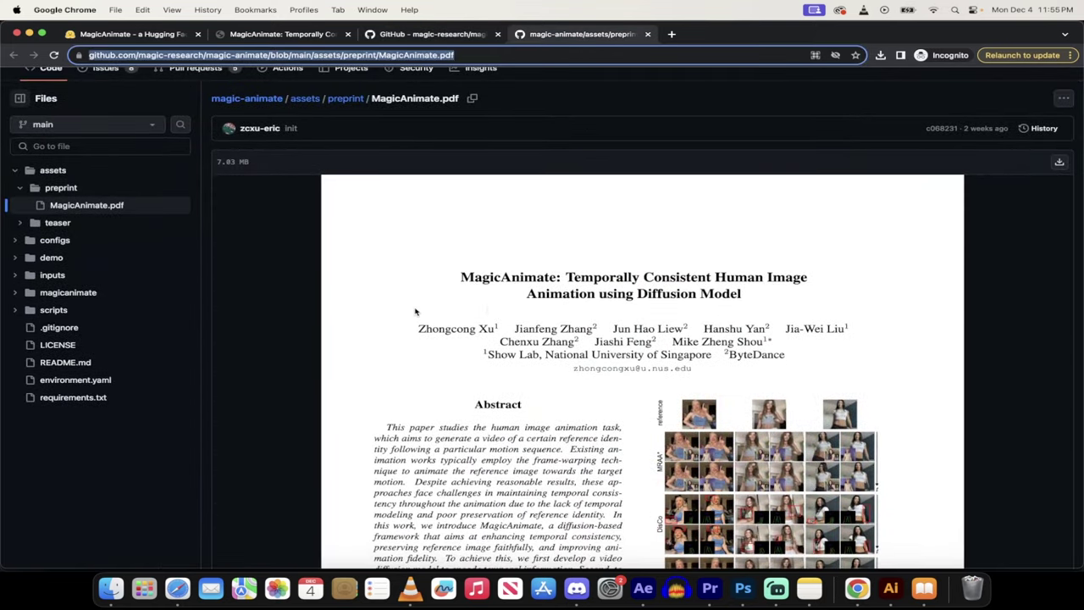